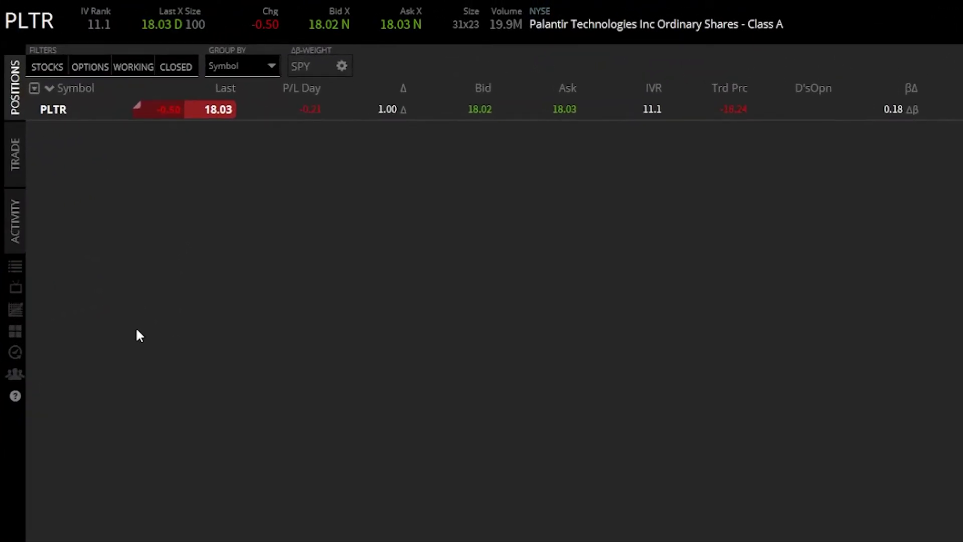
# Step: Expand the PLTR position and bring up the action menu for its 1-share lot
pyautogui.click(65, 109)
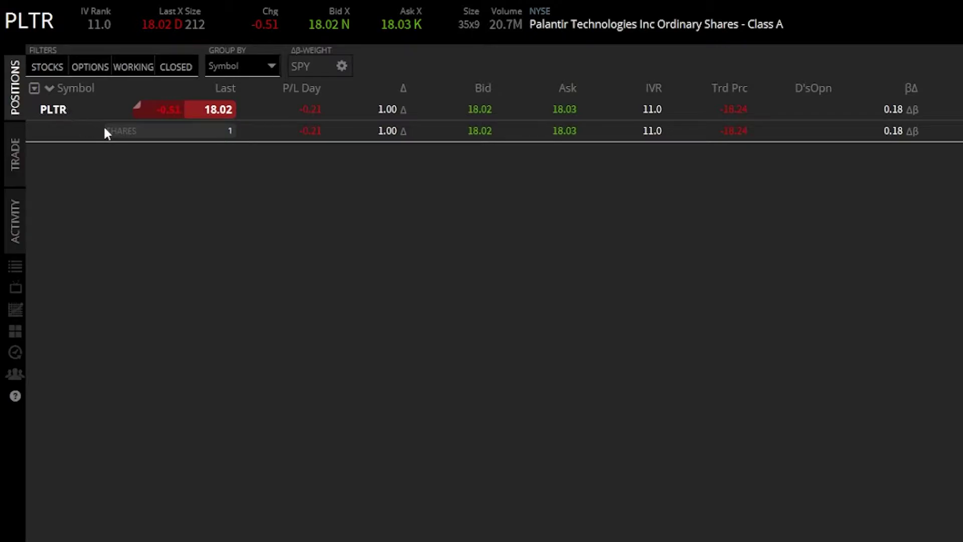
pyautogui.rightClick(138, 131)
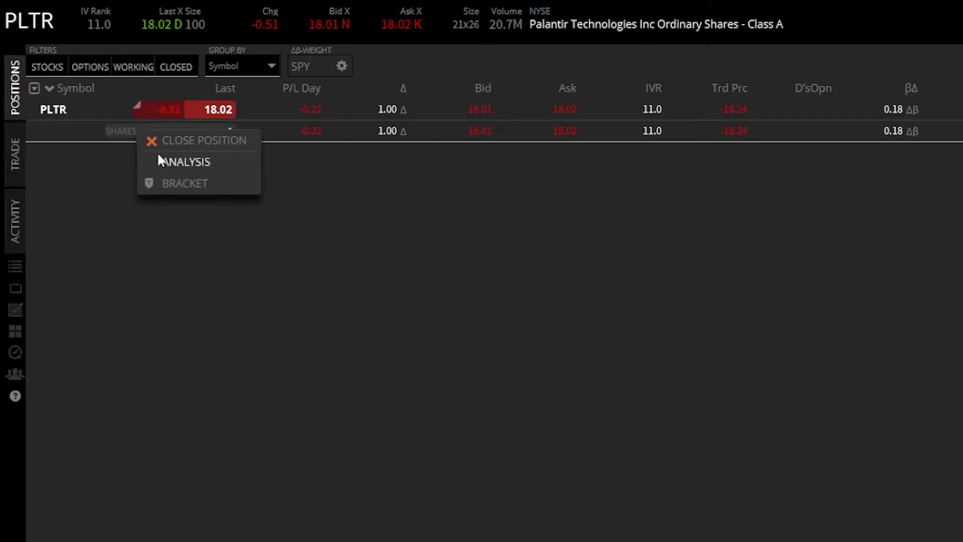
# Step: Start a bracket on the PLTR share and raise the close limit price from 19.15 to 20.00
pyautogui.click(172, 183)
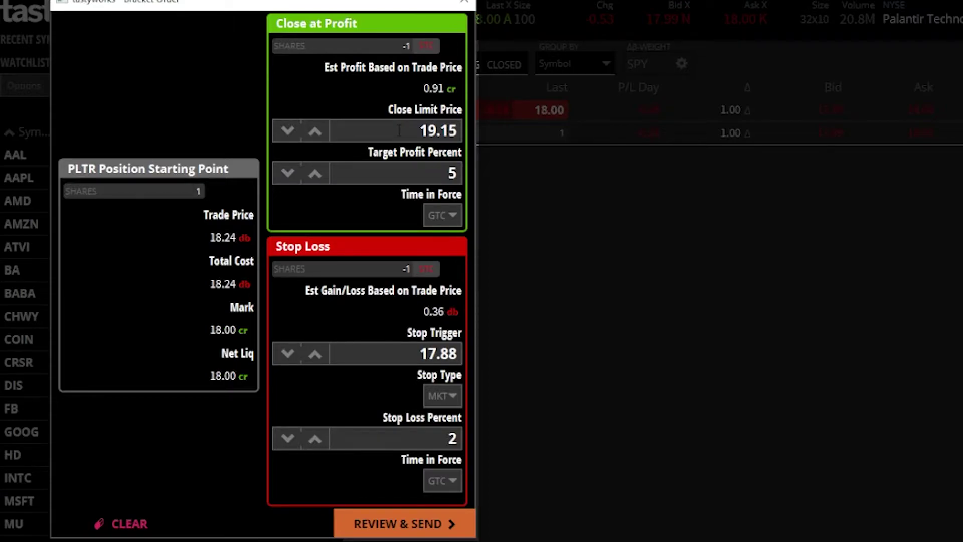
pyautogui.moveTo(399, 131); pyautogui.dragTo(449, 130)
pyautogui.press('BackSpace')
pyautogui.press('Return')
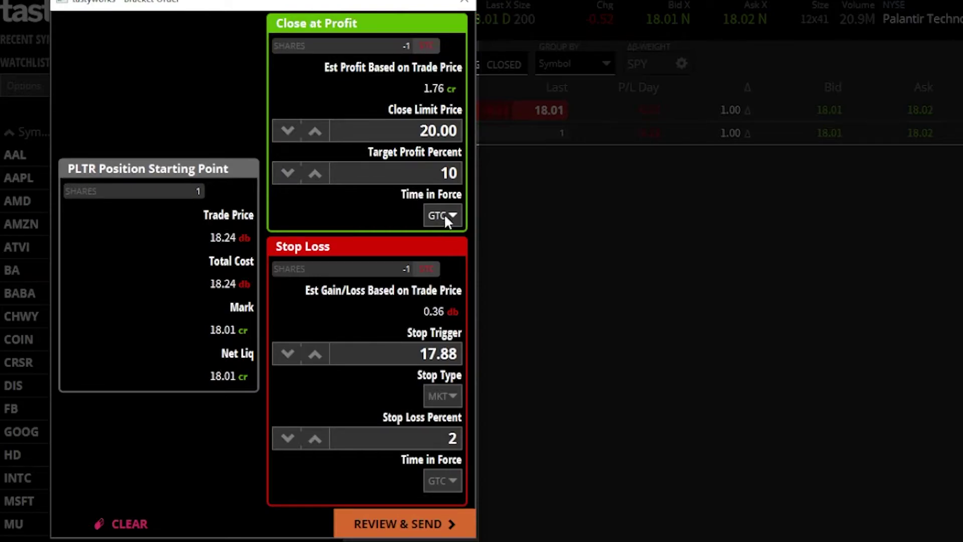
pyautogui.click(449, 215)
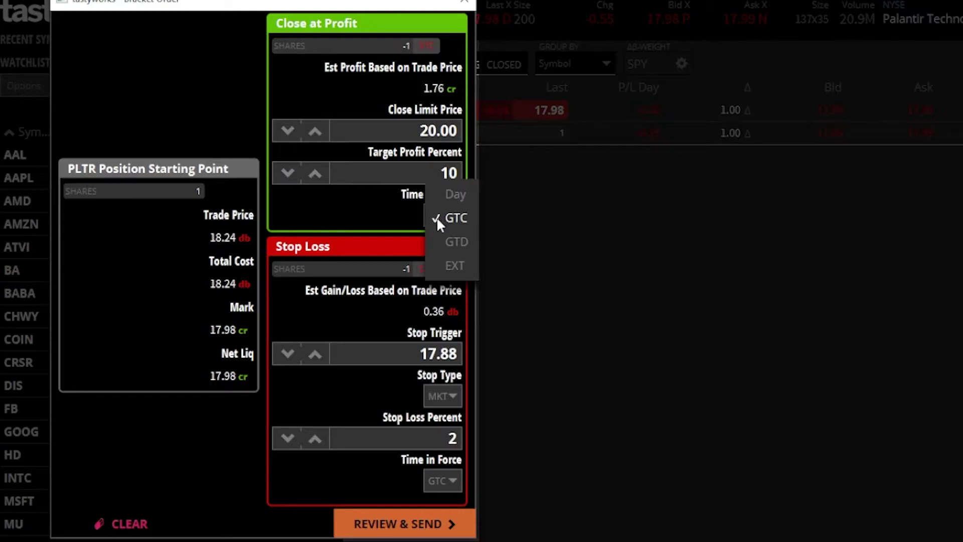
pyautogui.click(441, 241)
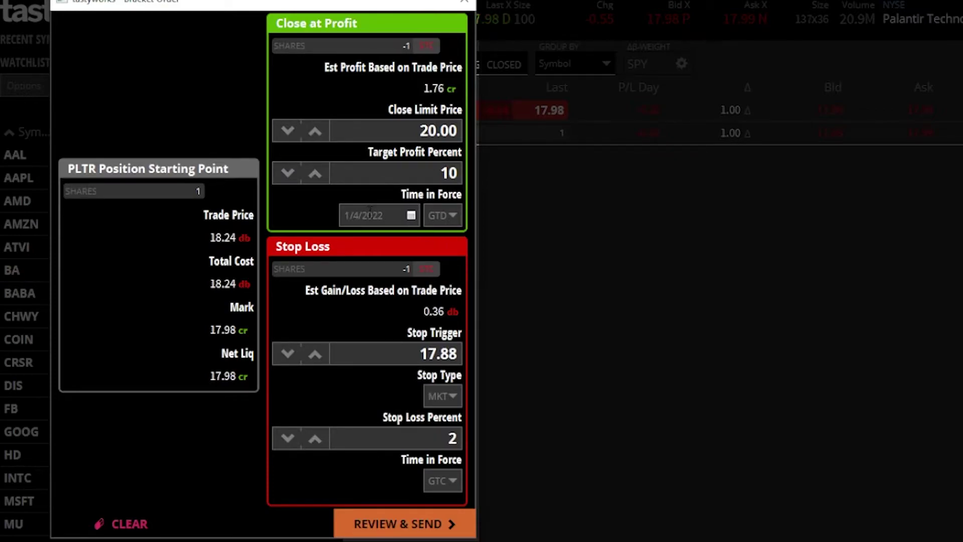
pyautogui.click(411, 215)
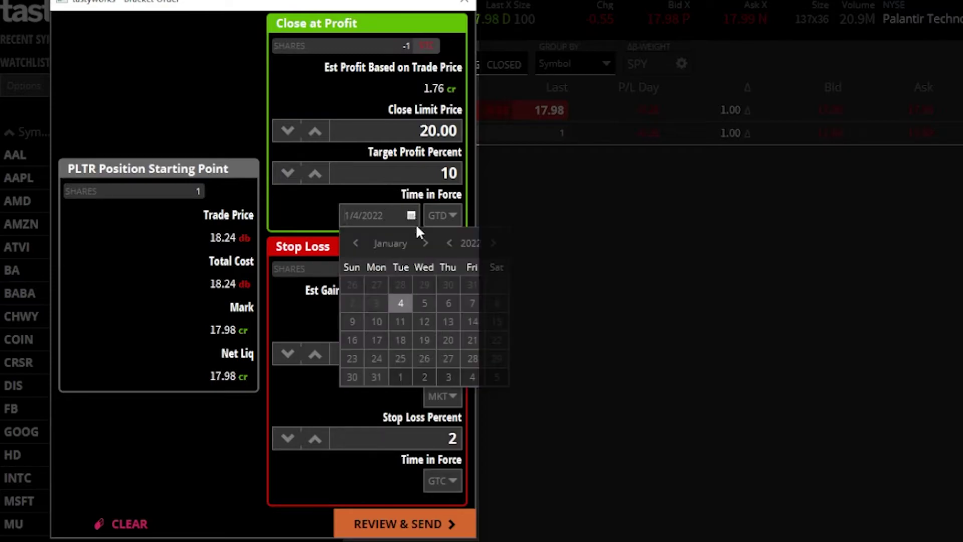
pyautogui.click(494, 321)
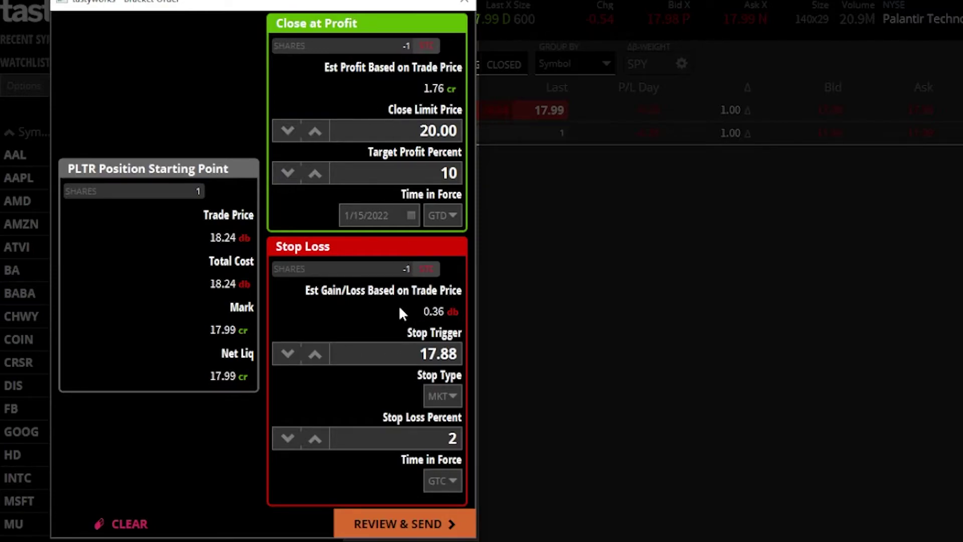
pyautogui.click(449, 216)
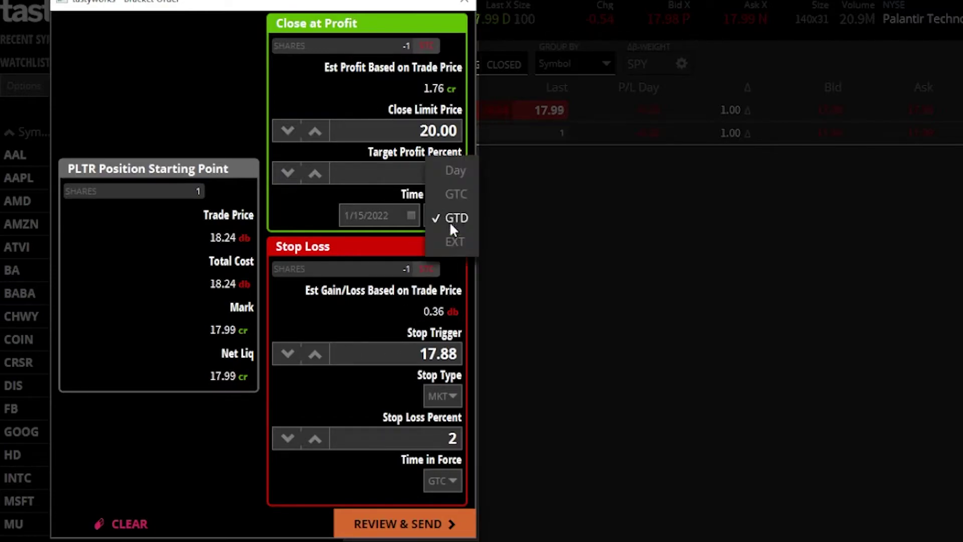
pyautogui.click(454, 243)
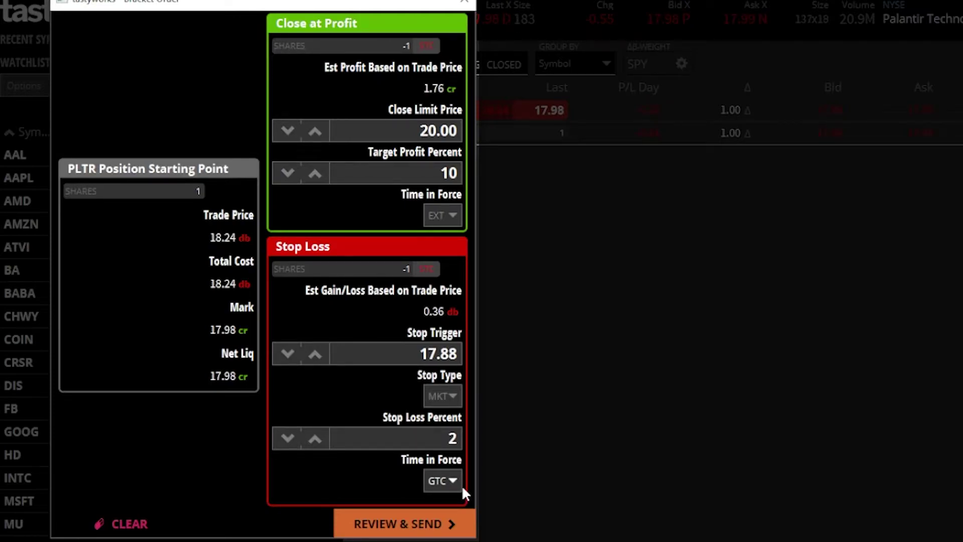
pyautogui.click(443, 215)
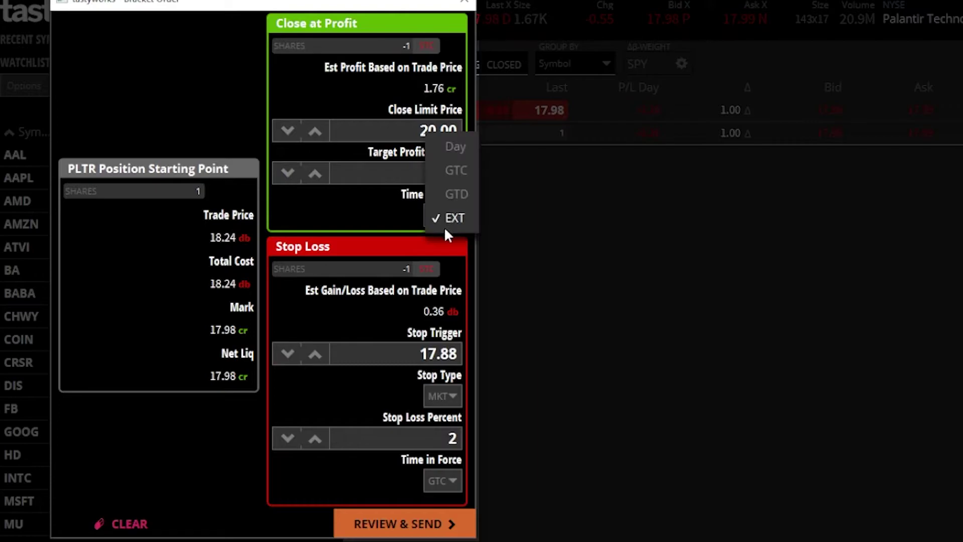
pyautogui.click(450, 166)
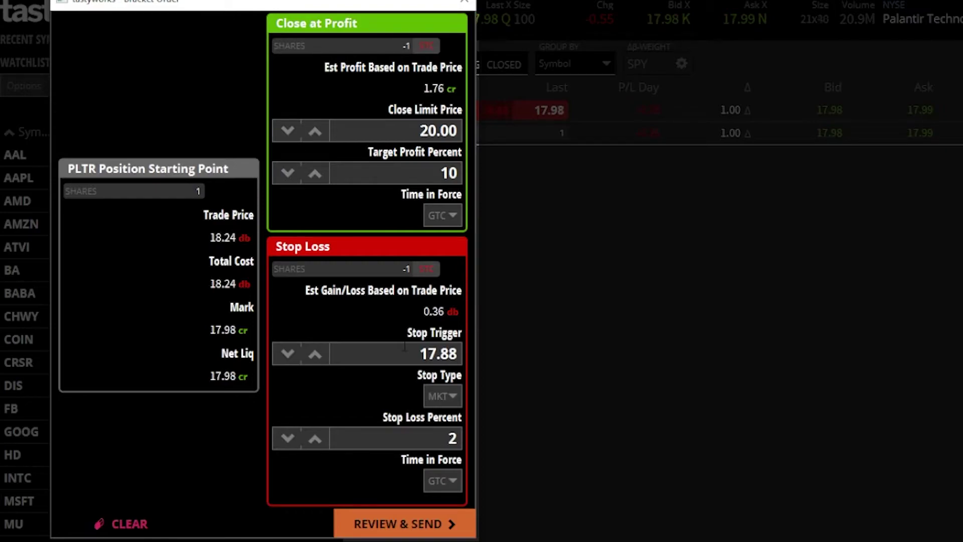
# Step: Change the bracket's stop trigger to 15.00 and check the stop-loss time-in-force choices
pyautogui.click(457, 353)
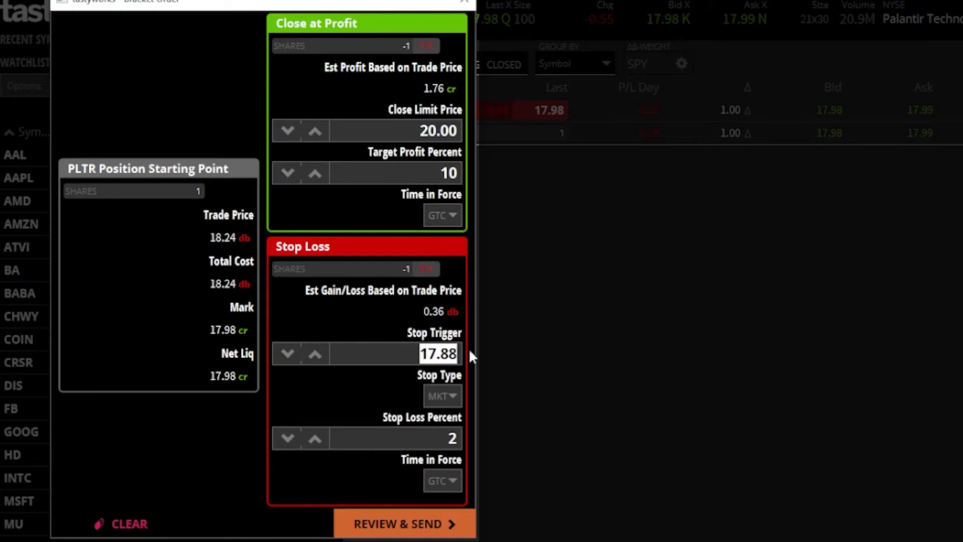
pyautogui.write('15')
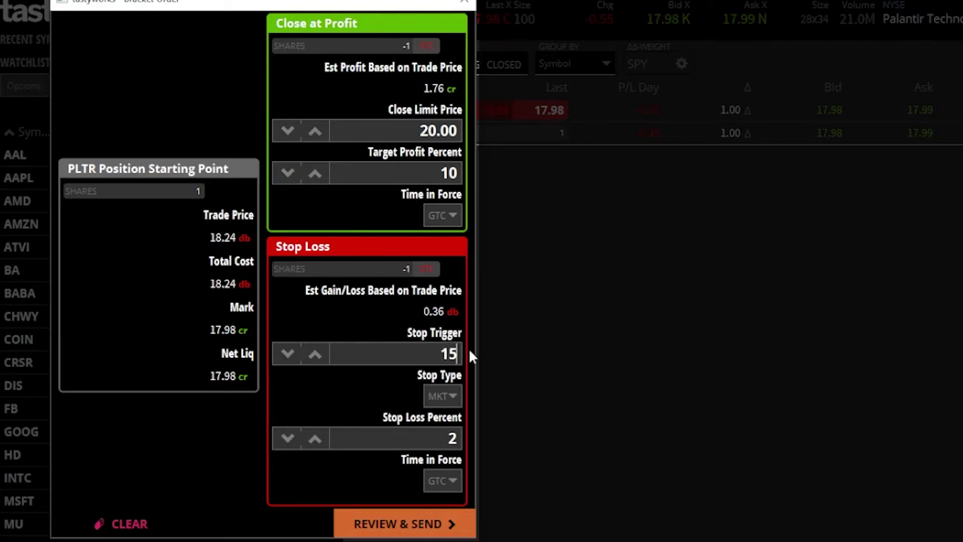
pyautogui.press('Return')
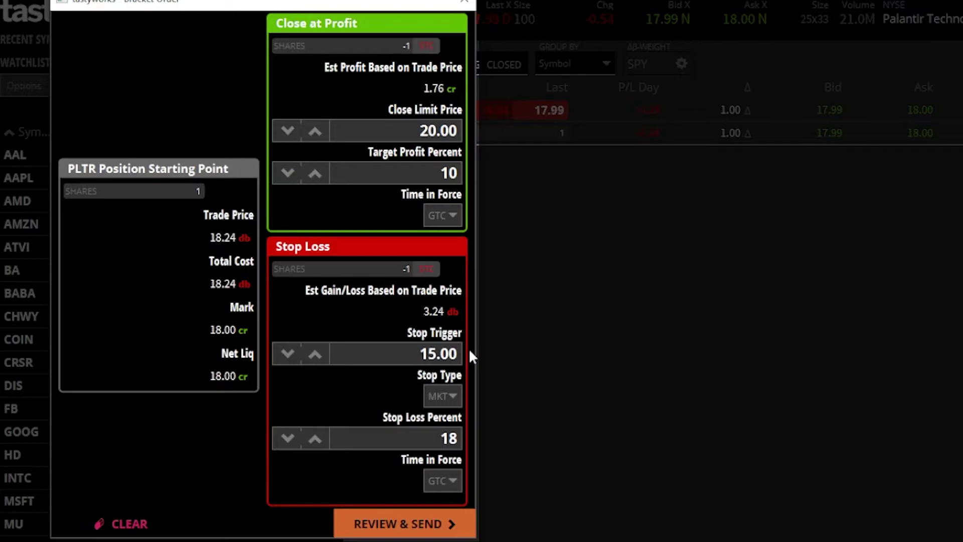
pyautogui.click(445, 482)
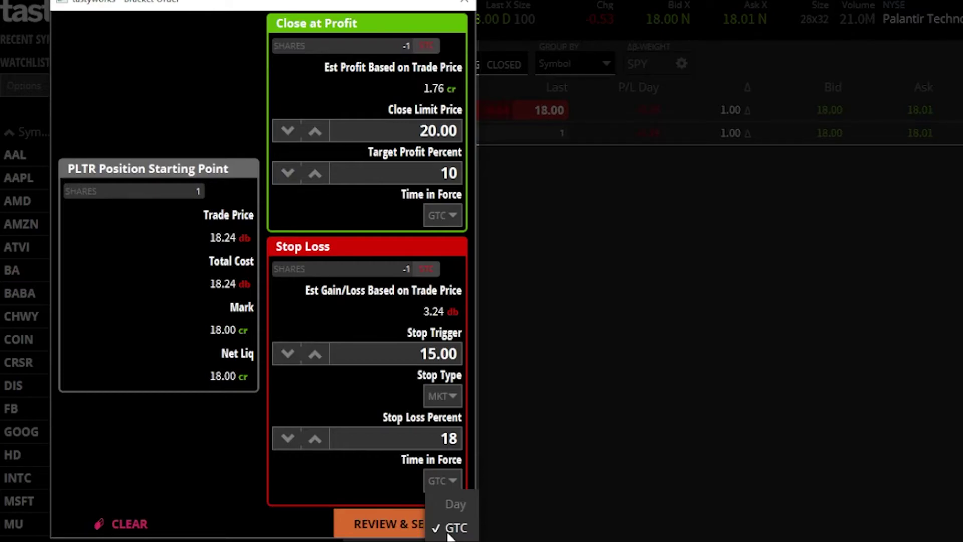
# Step: Keep the stop loss GTC and switch it to an LMT stop type priced at 14
pyautogui.click(370, 398)
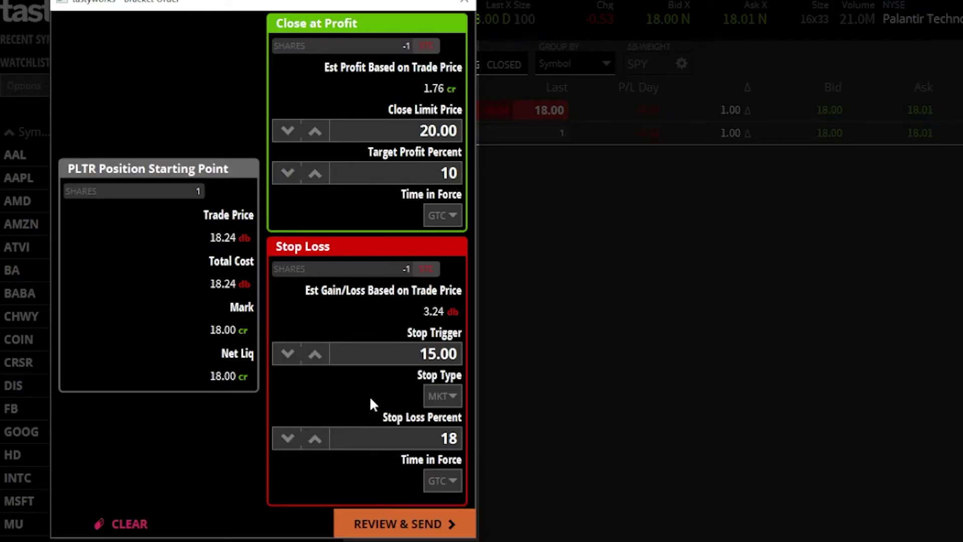
pyautogui.click(444, 396)
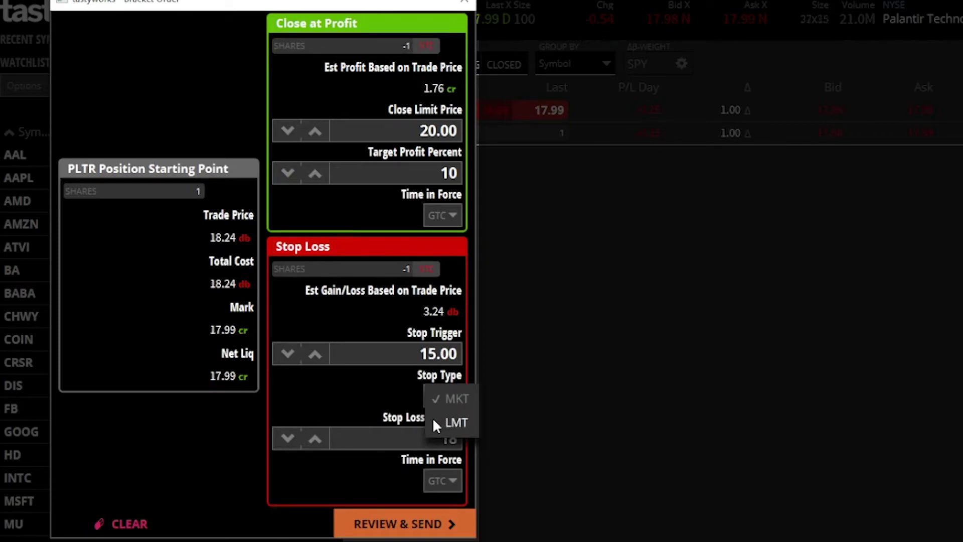
pyautogui.click(433, 421)
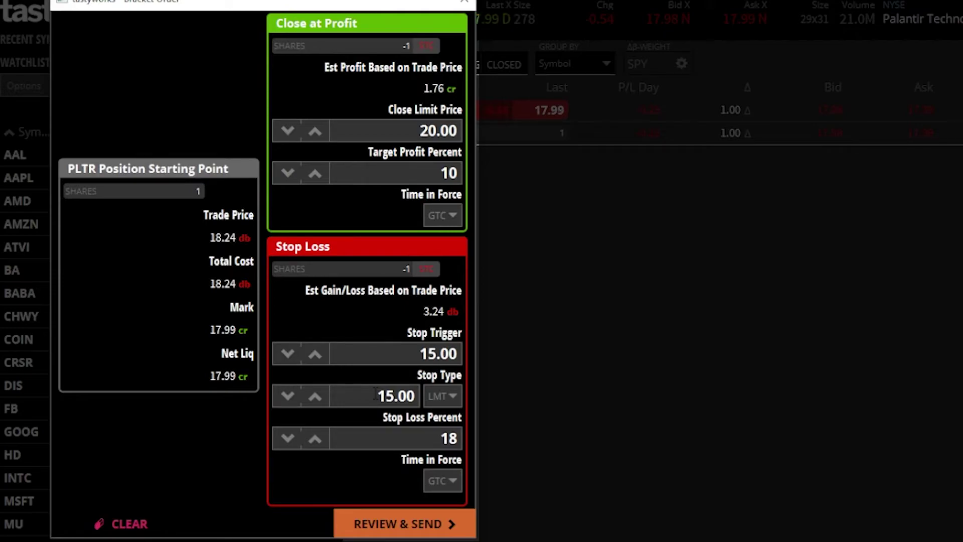
pyautogui.moveTo(375, 394); pyautogui.dragTo(413, 395)
pyautogui.doubleClick(412, 395)
pyautogui.write('14')
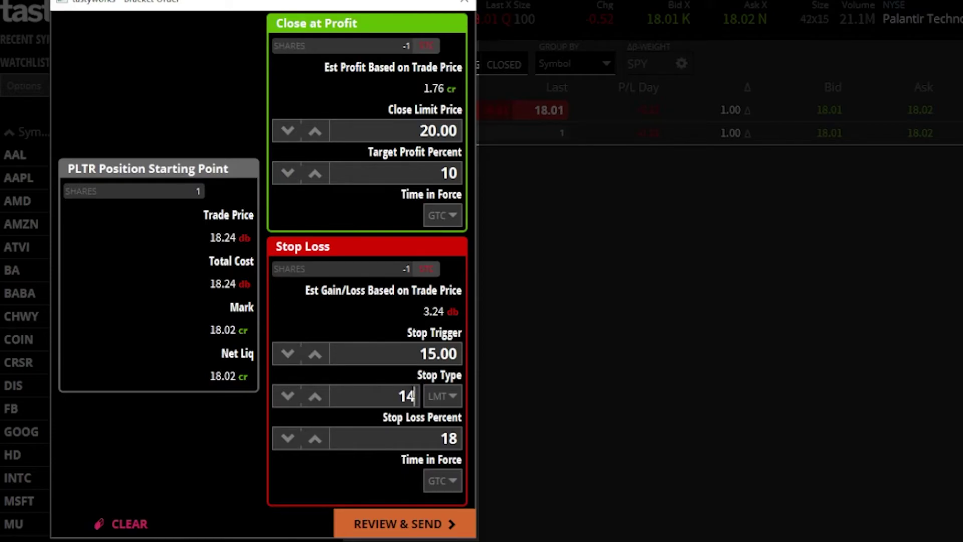
# Step: Review and send the PLTR bracket: 20.00 limit sell plus 15.00 stop, 14.00 limit
pyautogui.click(410, 526)
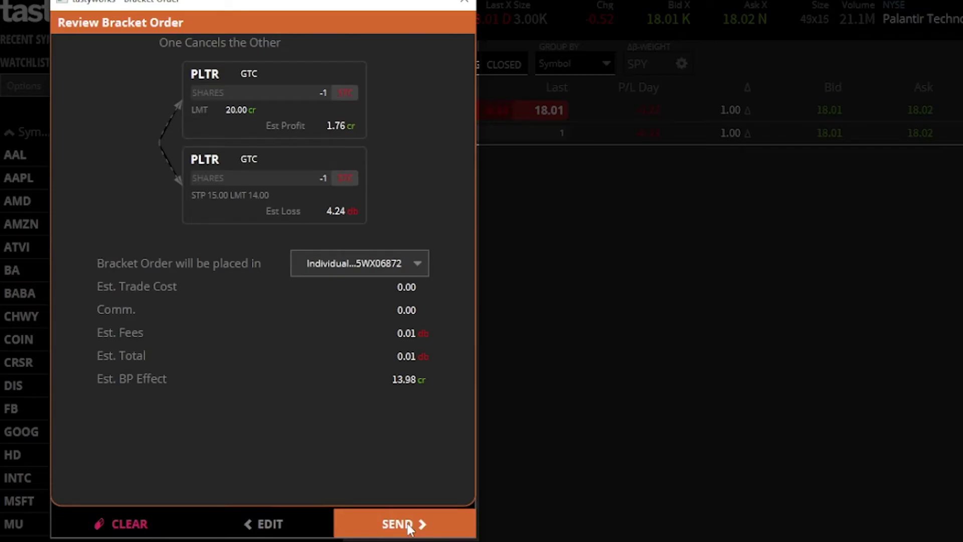
pyautogui.click(408, 525)
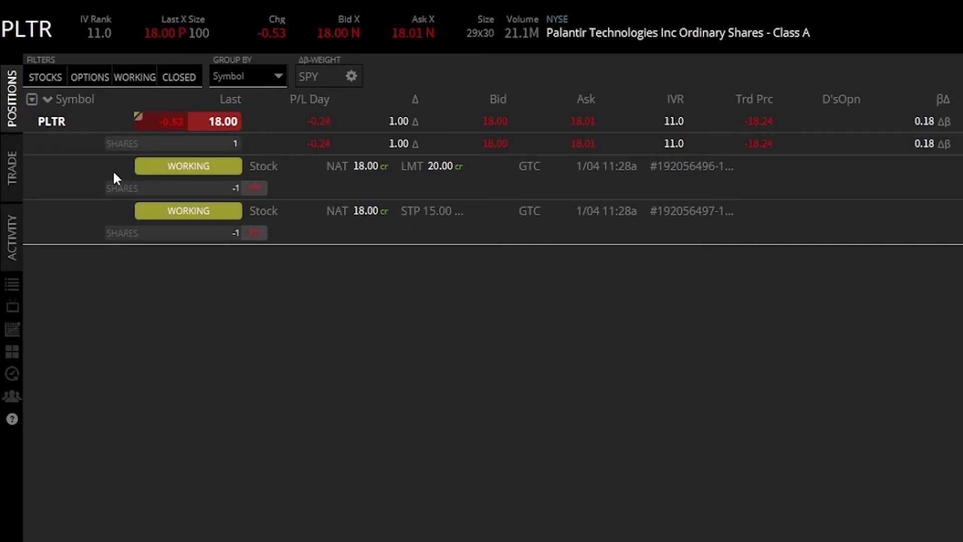
# Step: Bring up the cancel and replace actions for the working PLTR 20.00 limit order
pyautogui.rightClick(88, 170)
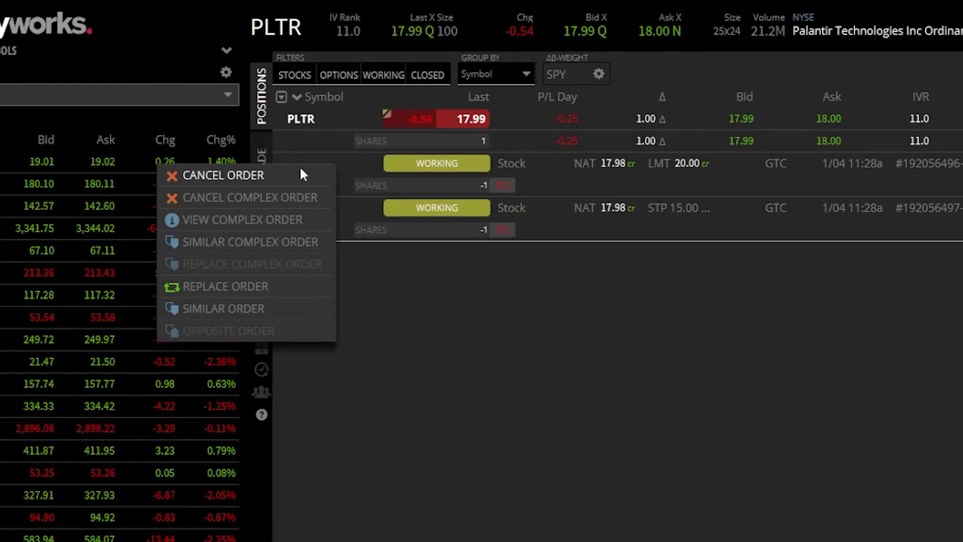
# Step: Cancel the PLTR complex order pair and confirm the cancellation
pyautogui.click(253, 196)
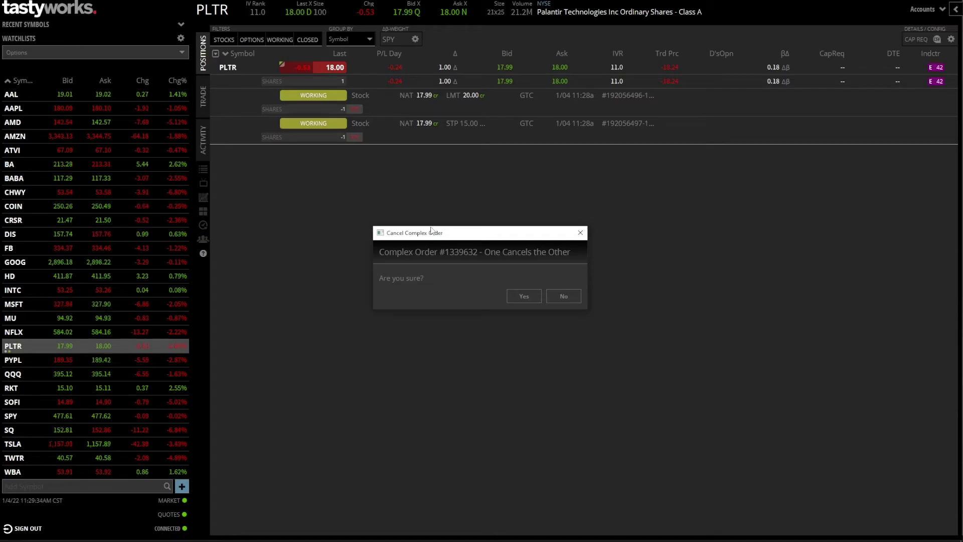
pyautogui.click(530, 295)
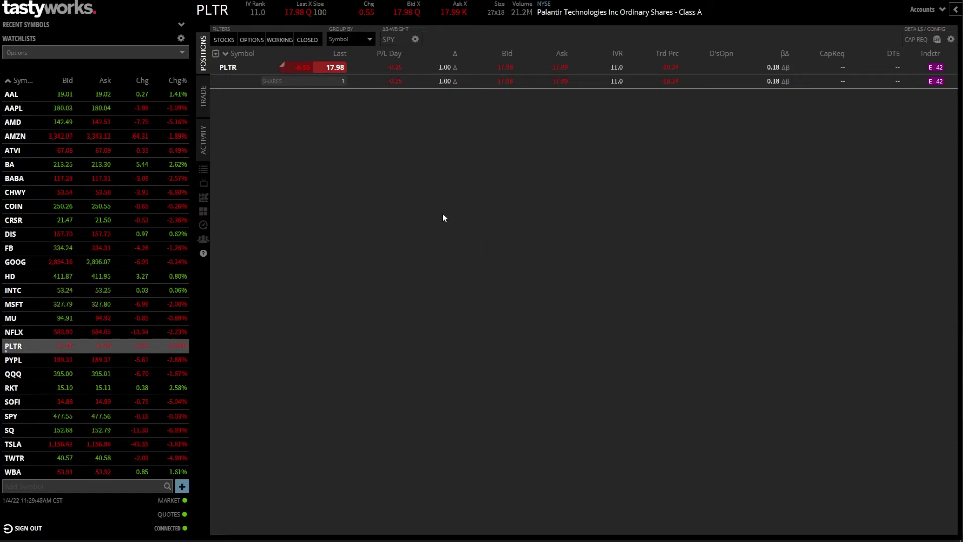
pyautogui.rightClick(292, 81)
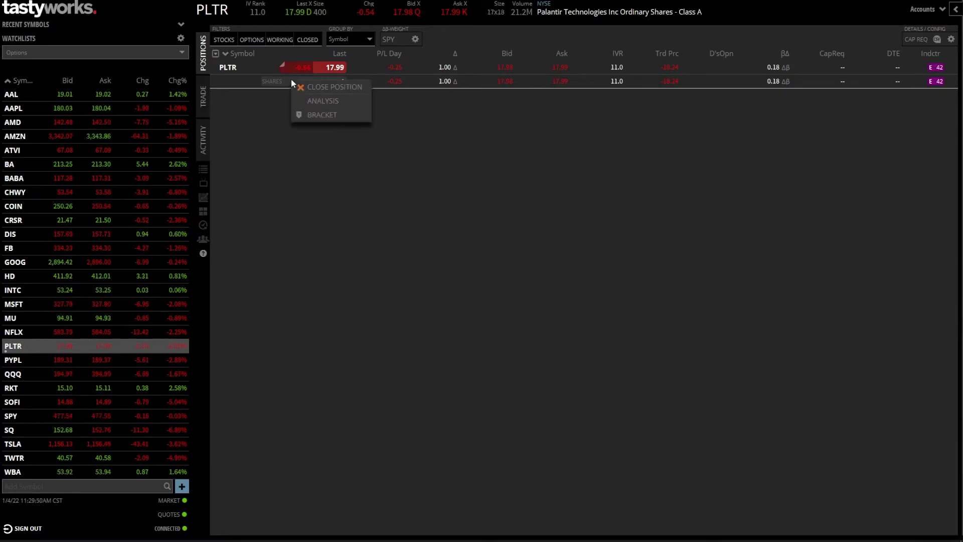
pyautogui.click(325, 115)
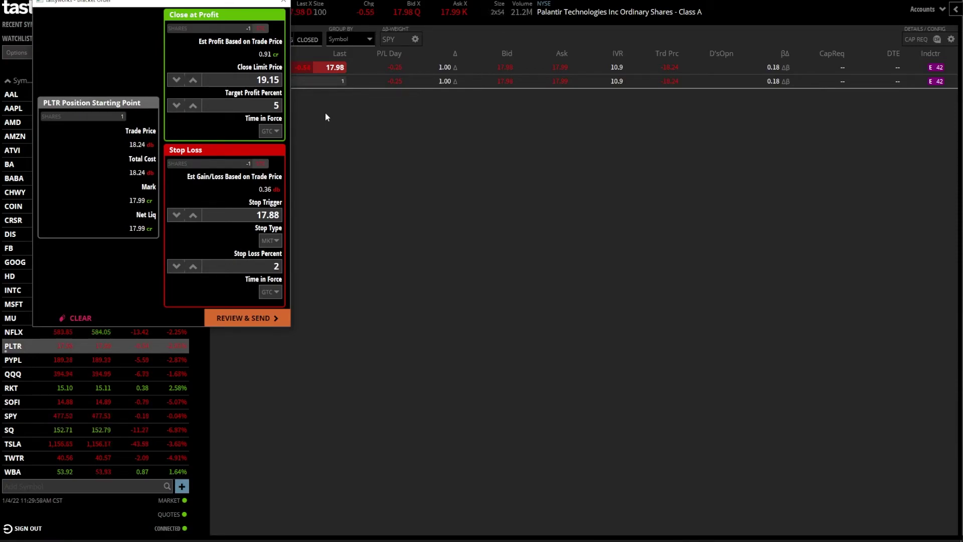
pyautogui.click(283, 2)
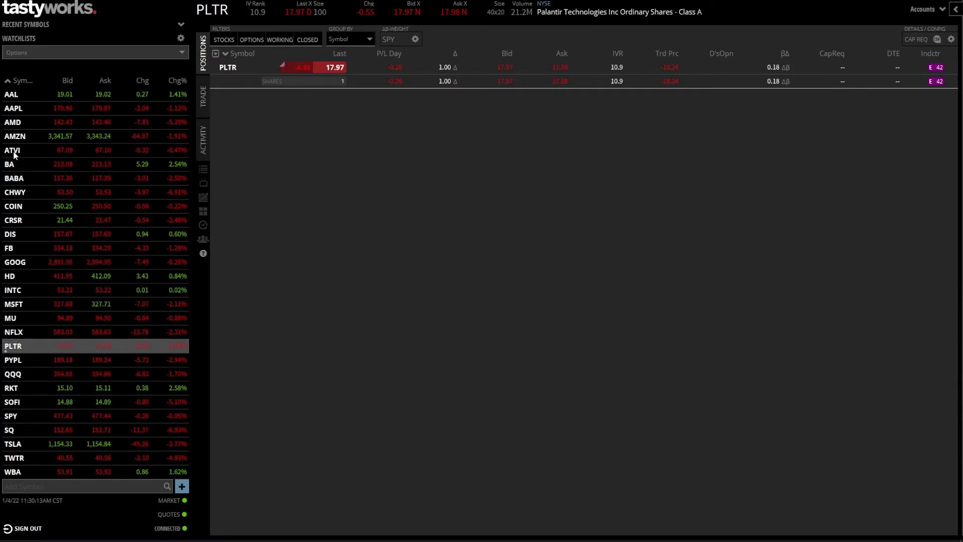
# Step: Switch to ATVI from the watchlist and show its daily price chart
pyautogui.click(14, 153)
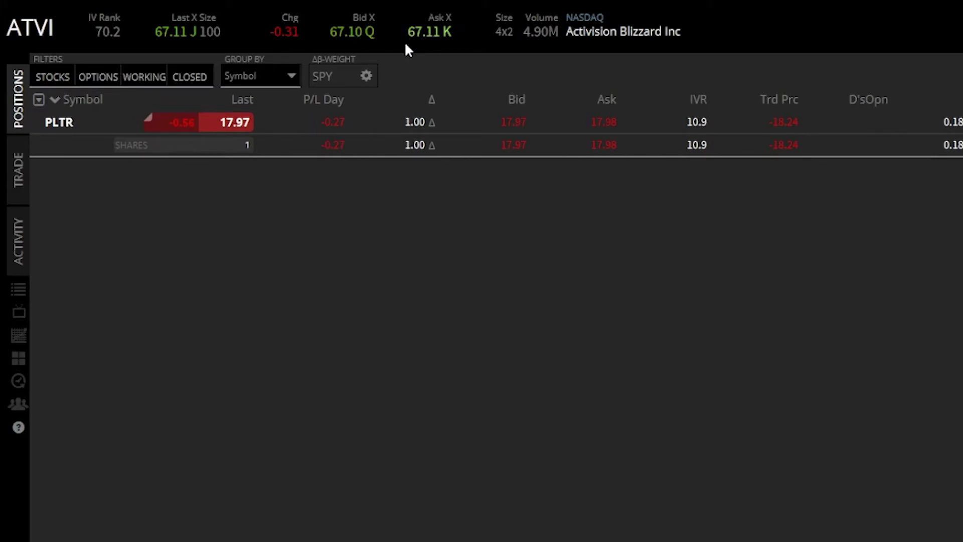
pyautogui.click(18, 335)
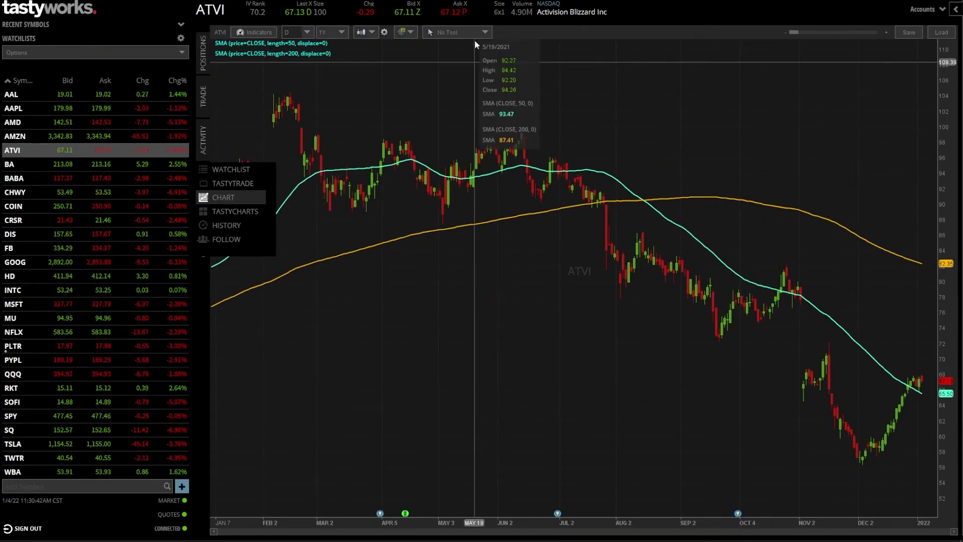
# Step: Start an ATVI buy ticket with quantity 2 and a 60 limit price
pyautogui.click(451, 11)
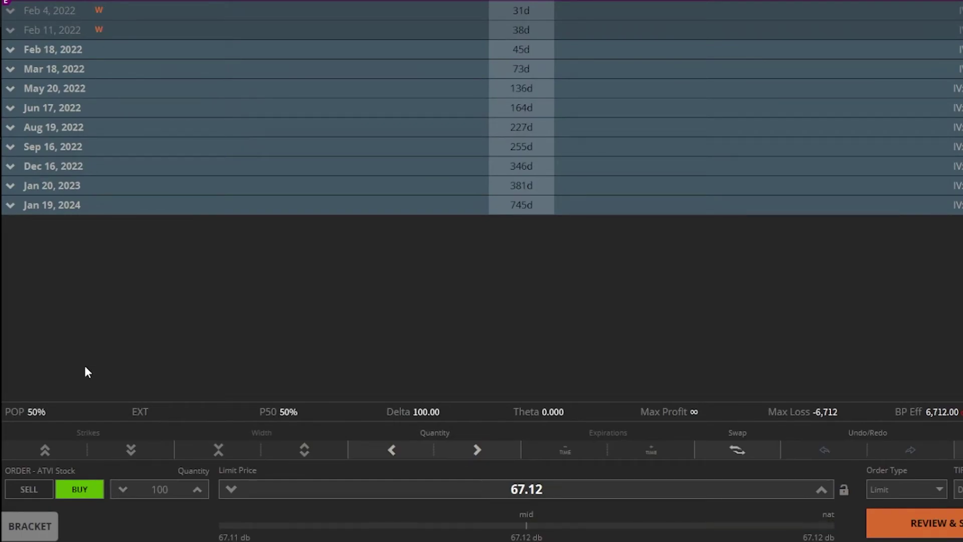
pyautogui.doubleClick(170, 494)
pyautogui.write('2')
pyautogui.click(495, 495)
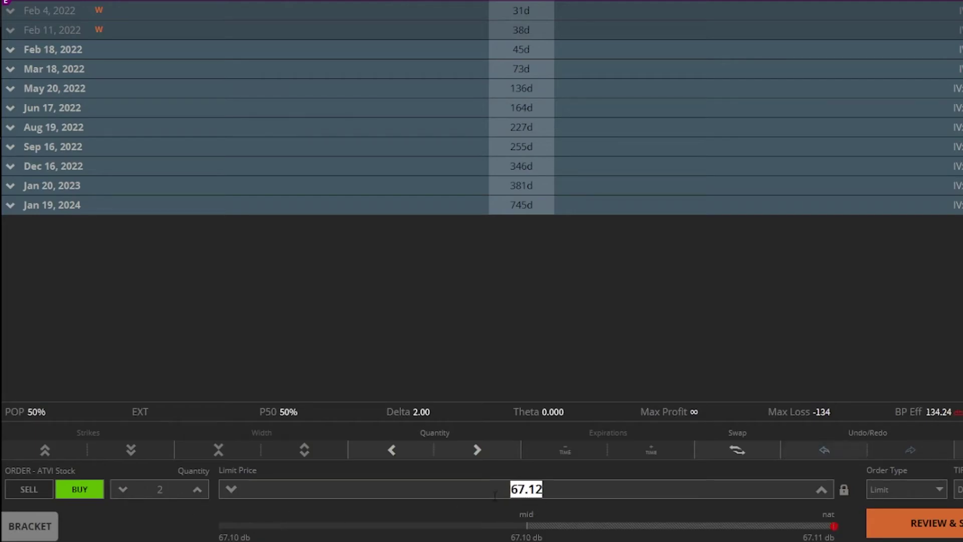
pyautogui.write('60')
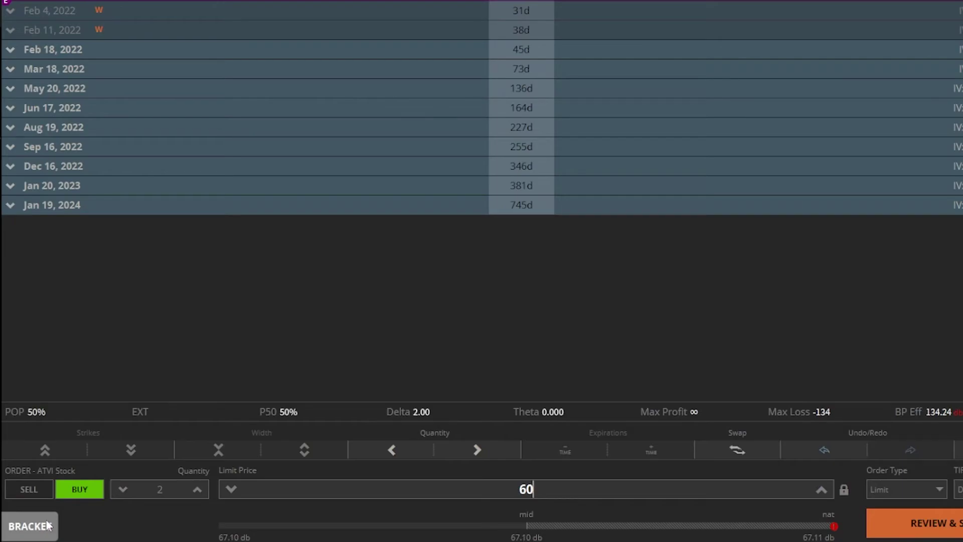
# Step: Bracket the ATVI buy with a 70.00 close limit price and a 55 stop trigger
pyautogui.click(30, 525)
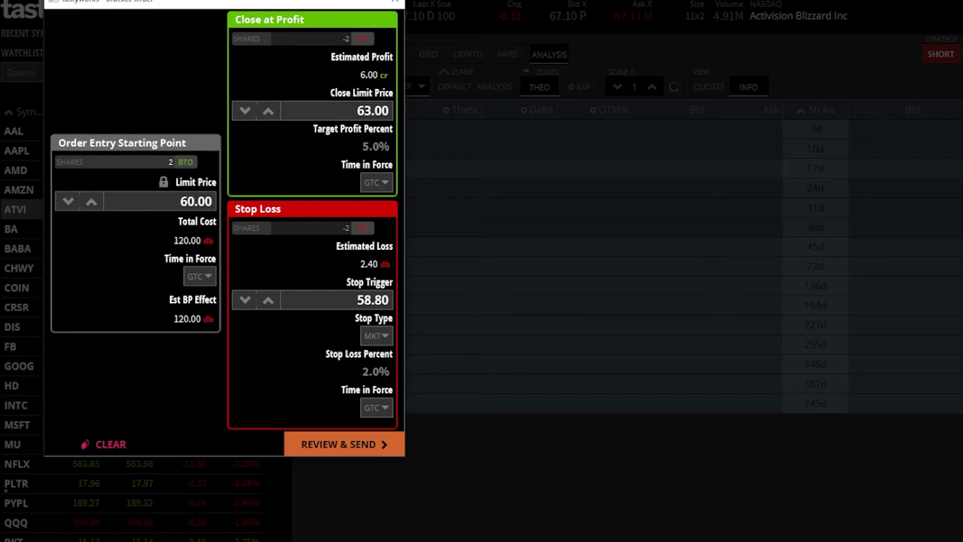
pyautogui.click(141, 162)
pyautogui.click(345, 106)
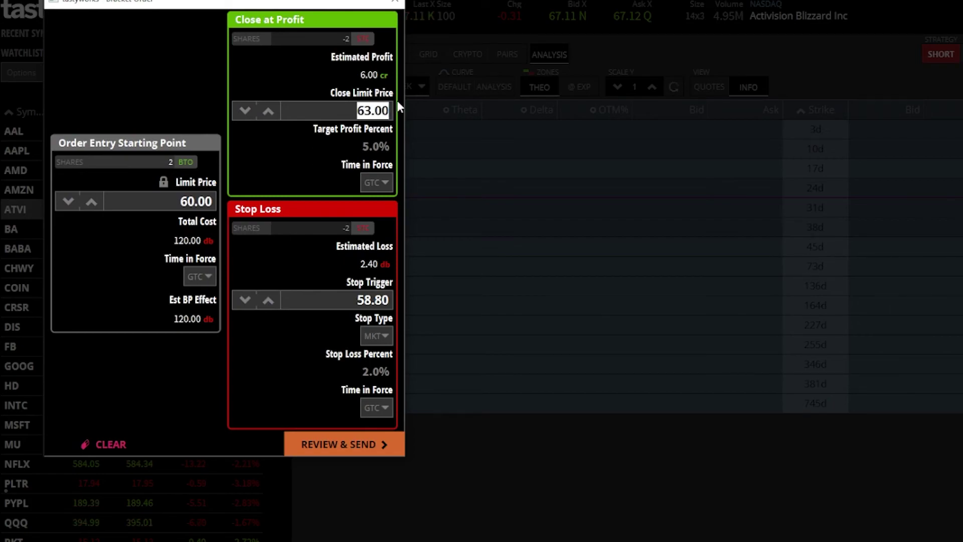
pyautogui.write('7')
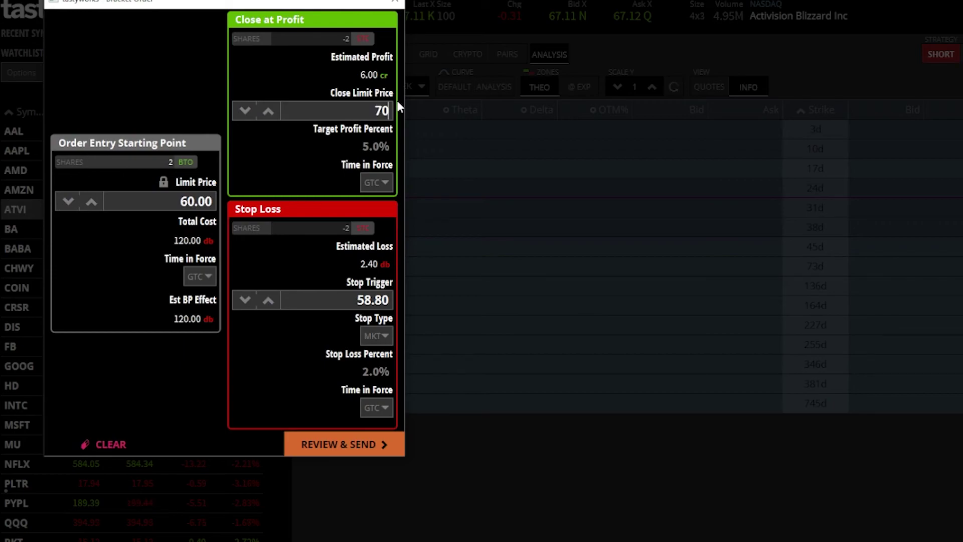
pyautogui.write('0')
pyautogui.press('Tab')
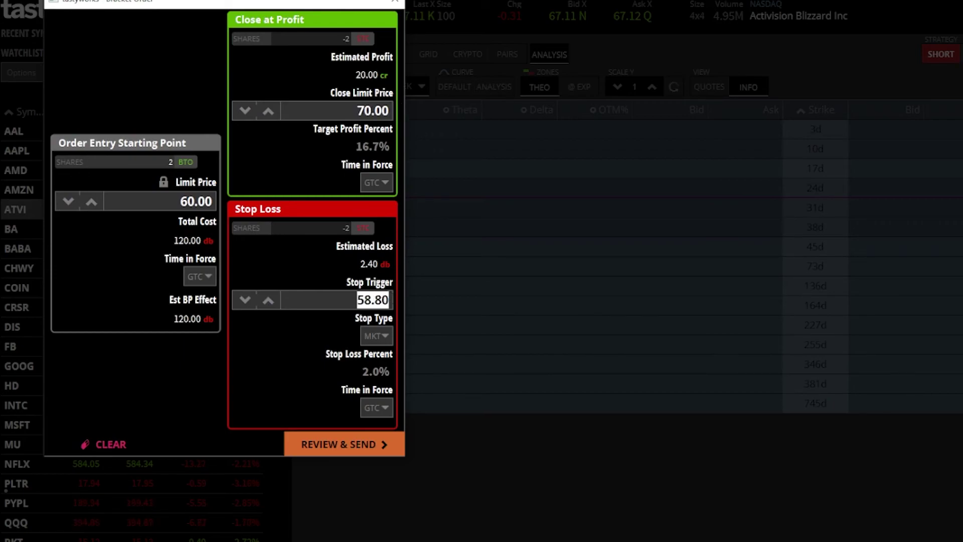
pyautogui.write('55')
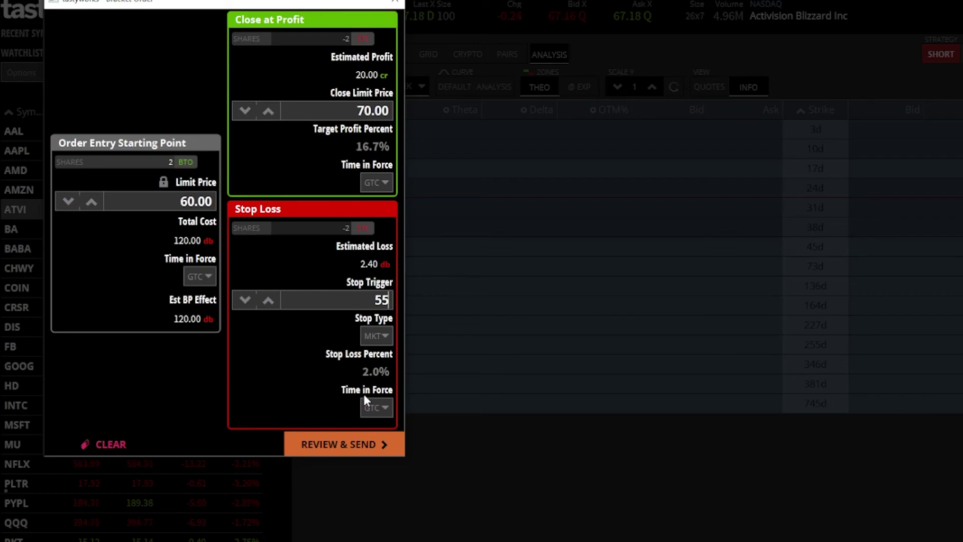
# Step: Send the ATVI bracket: 2-share buy limit at 60.00 with 70.00 limit and 55.00 stop exits
pyautogui.click(362, 444)
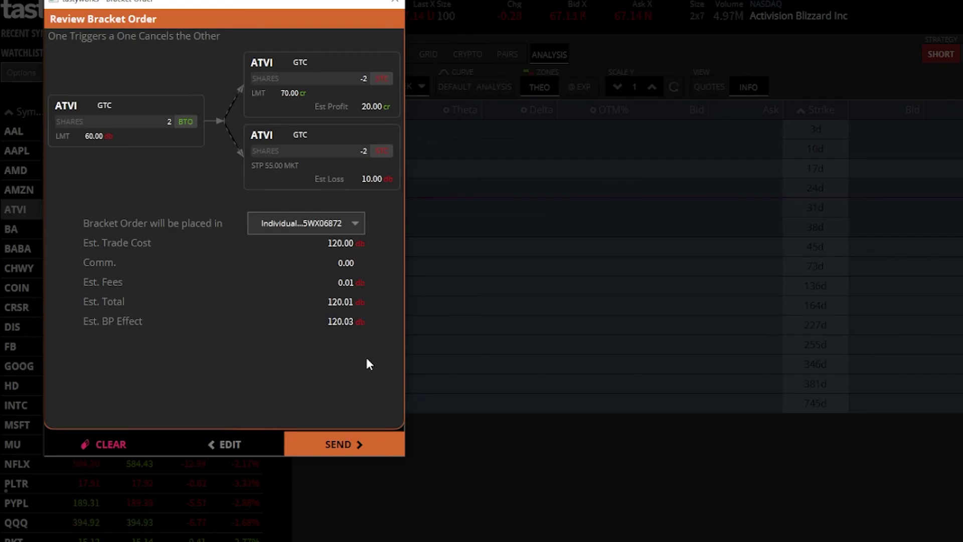
pyautogui.click(345, 446)
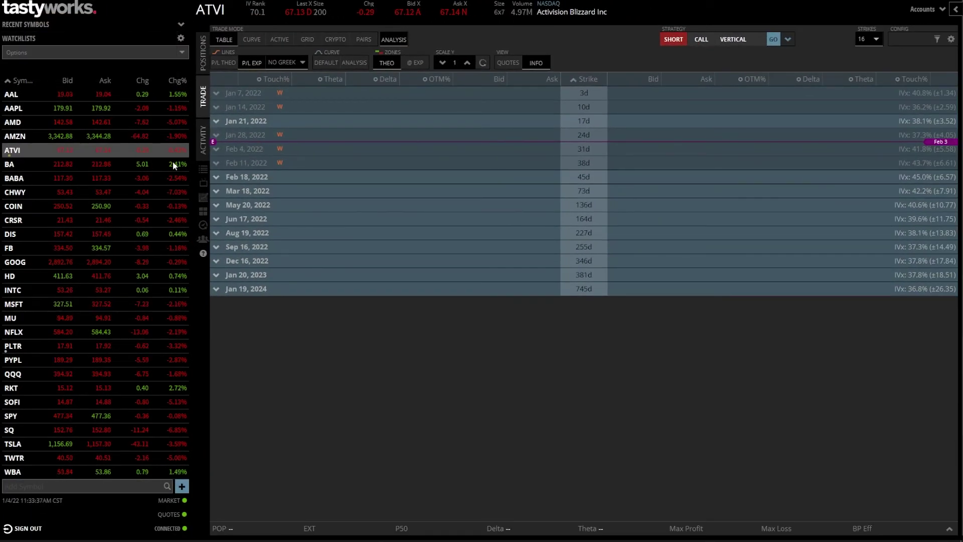
pyautogui.click(202, 55)
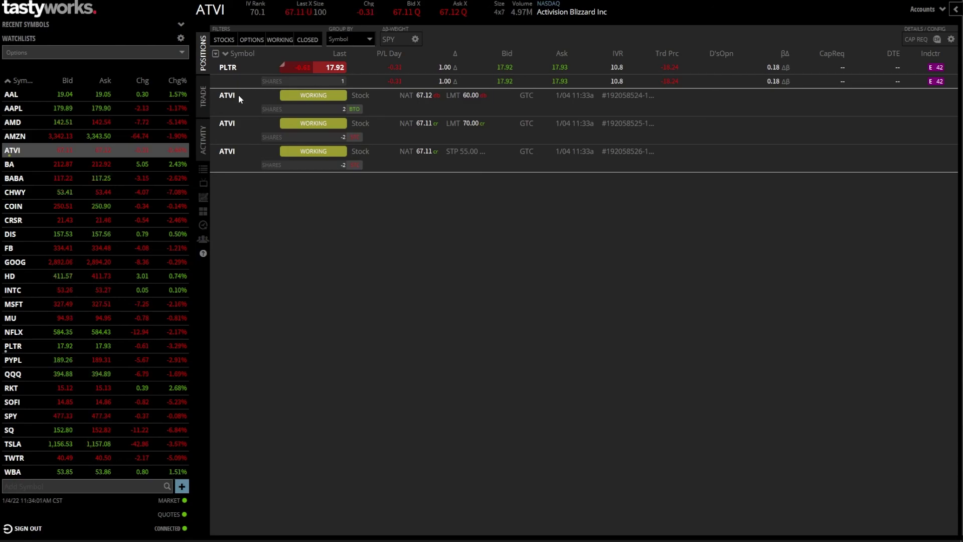
# Step: Cancel the entire ATVI complex order, removing all three working orders
pyautogui.rightClick(233, 95)
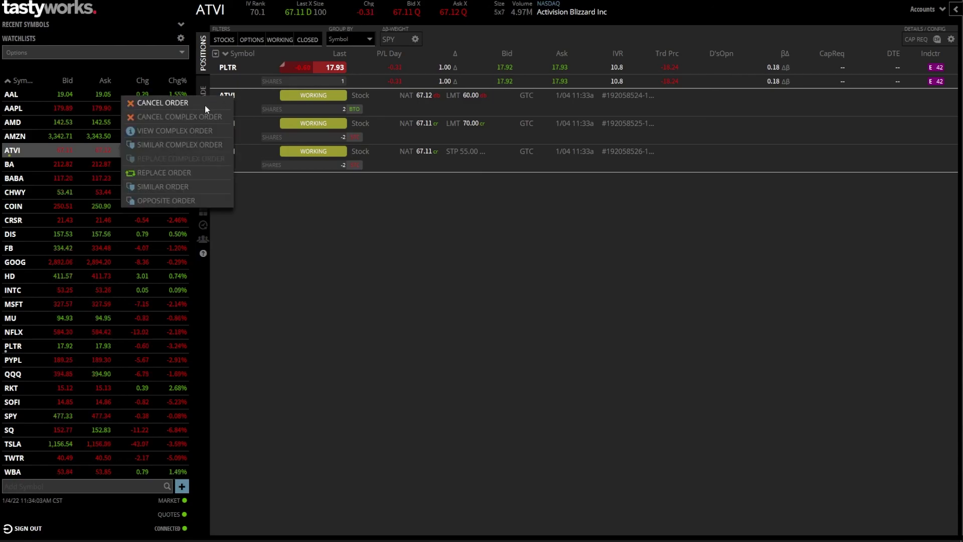
pyautogui.click(205, 117)
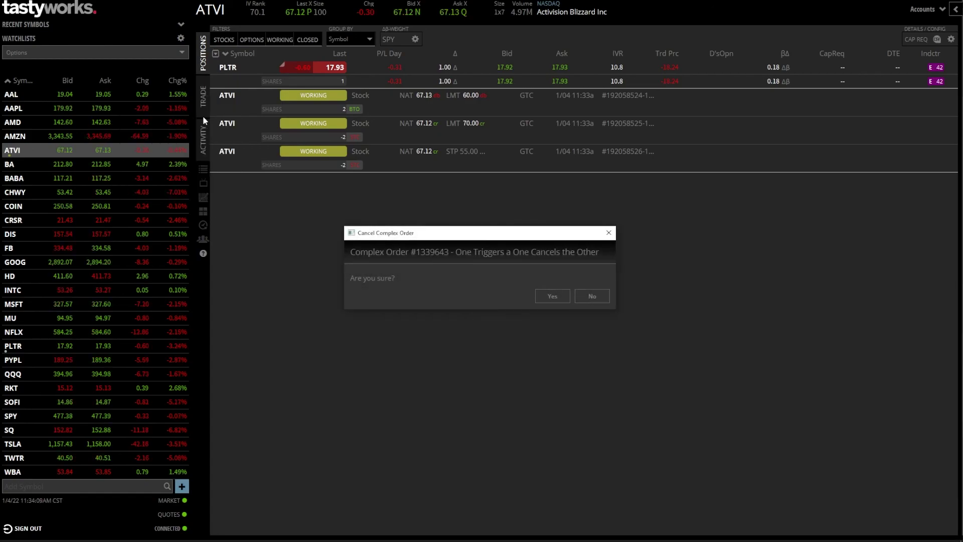
pyautogui.click(551, 297)
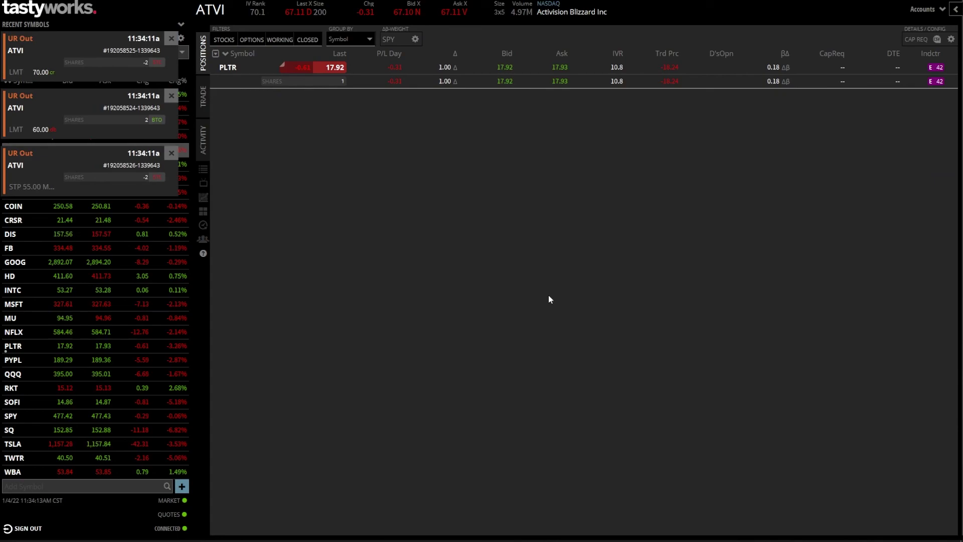